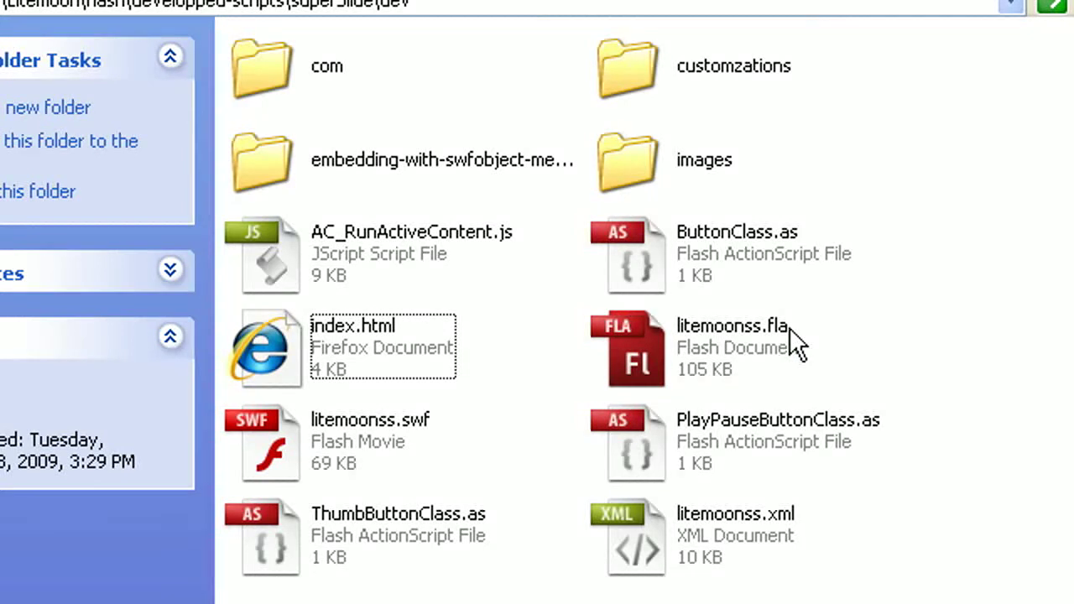
Preview index.html in the browser, then close the browser to return to the folder.
mouse_move(770, 327)
mouse_move(420, 430)
mouse_move(312, 449)
mouse_move(770, 520)
double_click(370, 332)
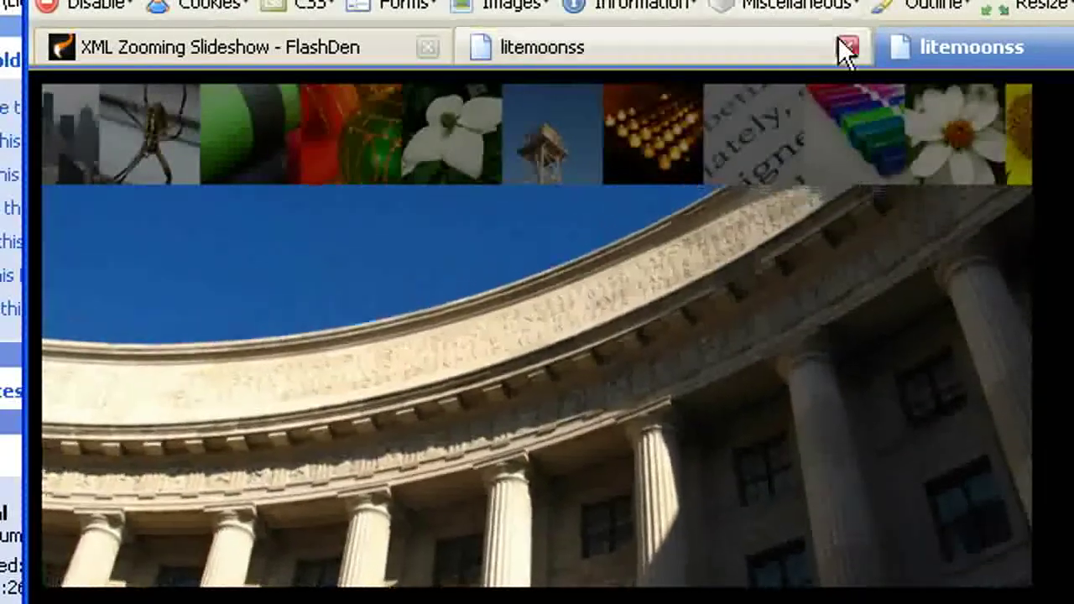
left_click(838, 47)
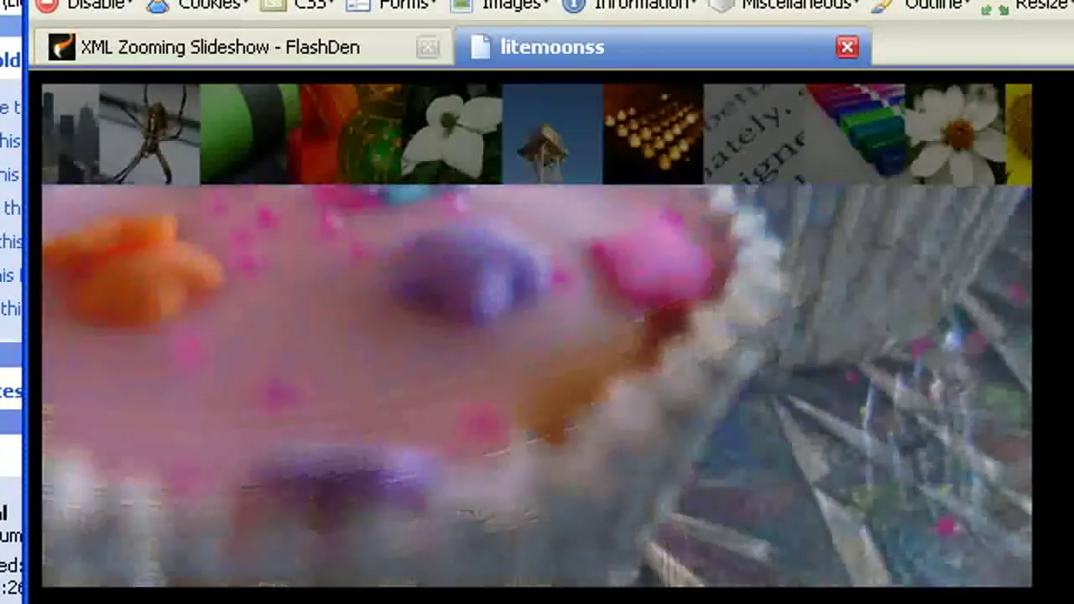
key("alt+F4")
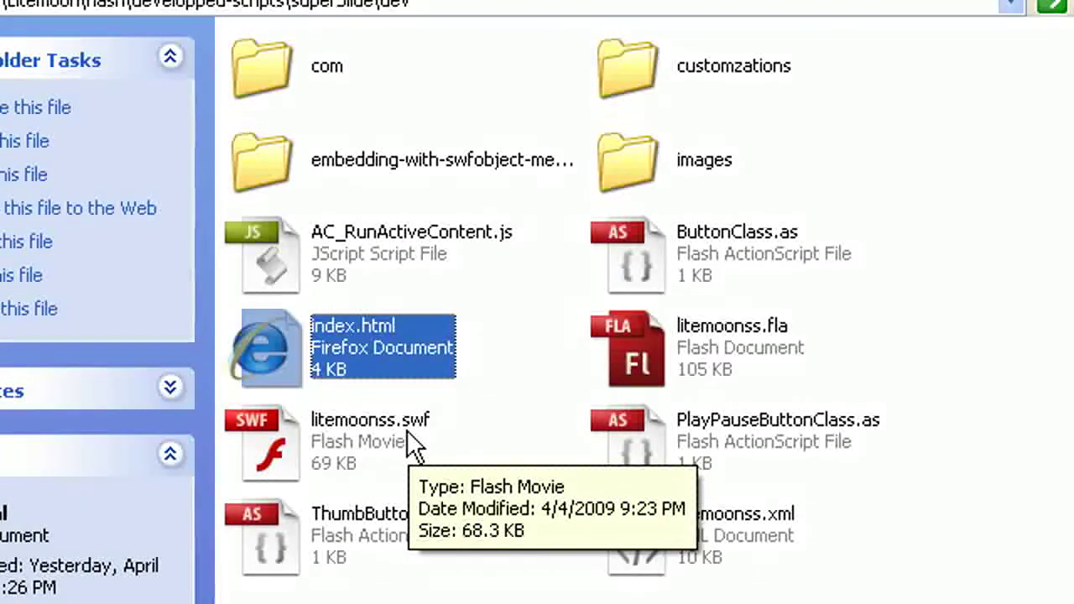
Make a new folder named 'test' and drag litemoonss.xml into it.
right_click(842, 512)
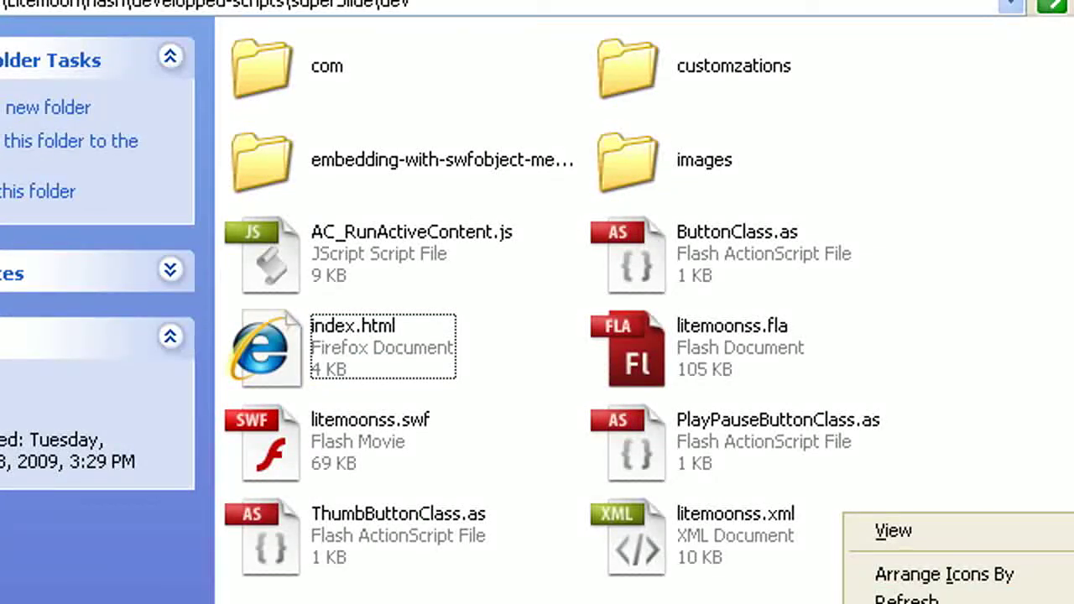
key("Escape")
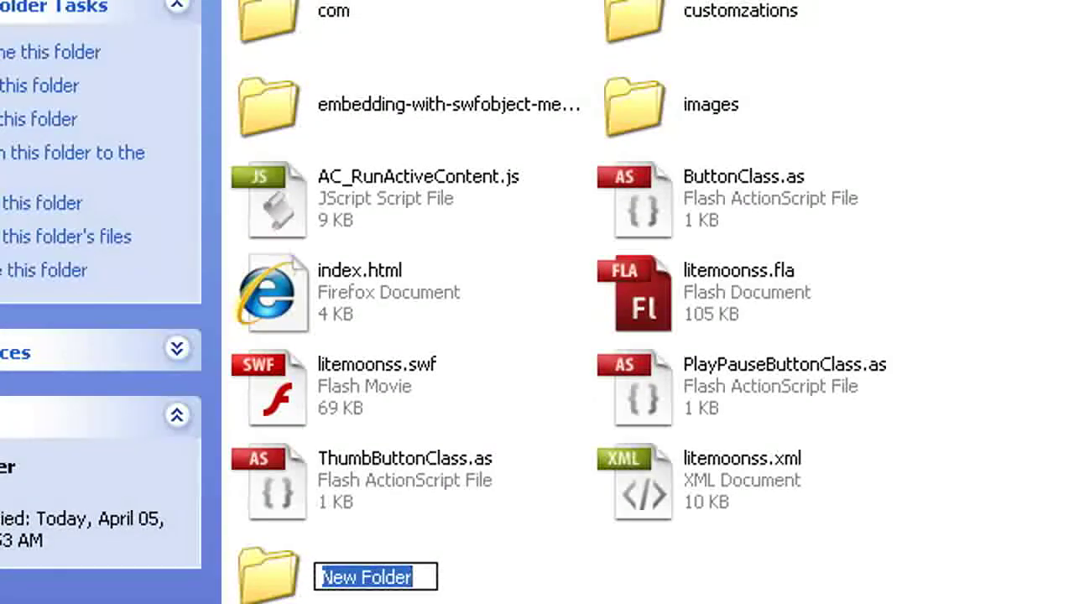
type("test")
left_click(910, 401)
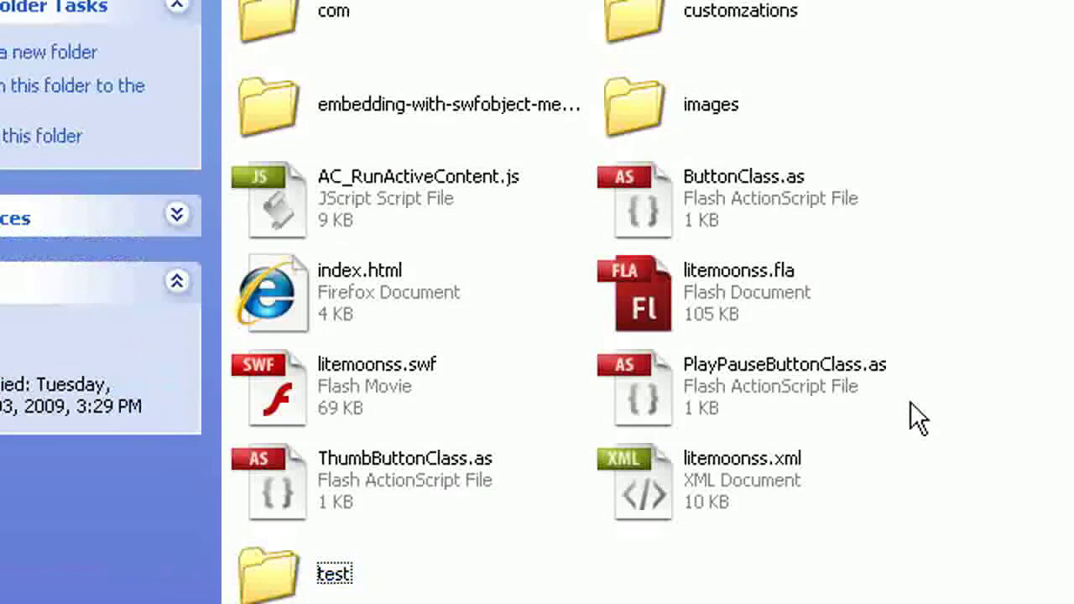
left_click_drag(643, 473, 272, 577)
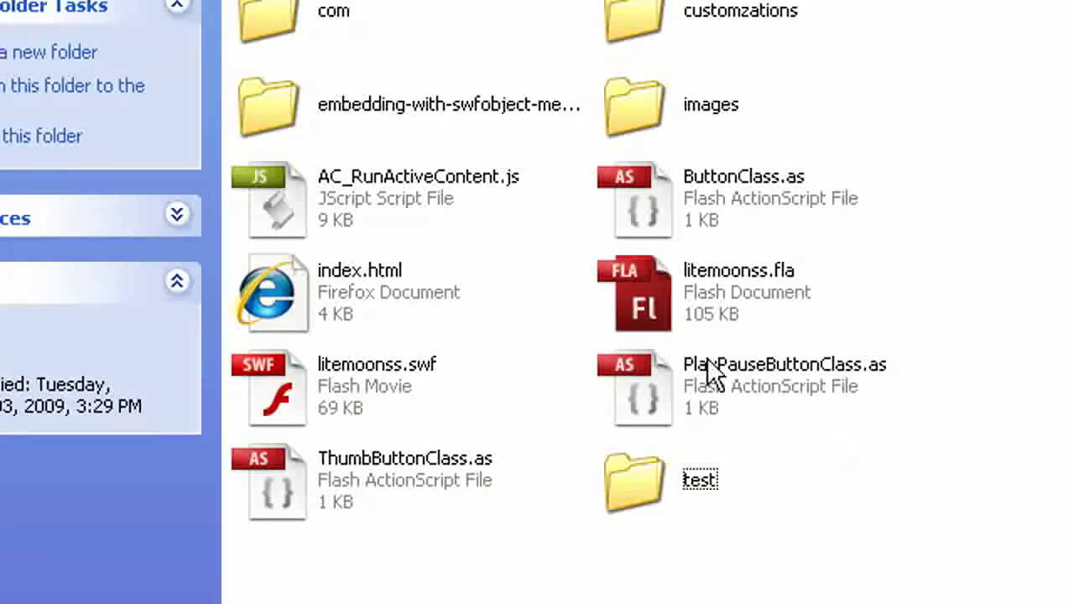
key("alt+Tab")
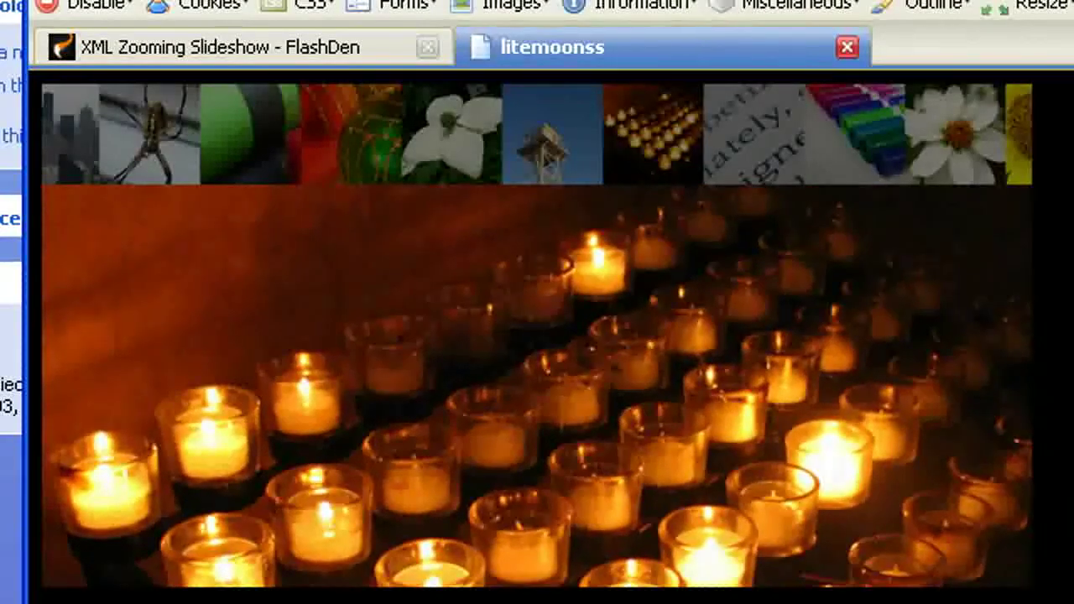
key("F5")
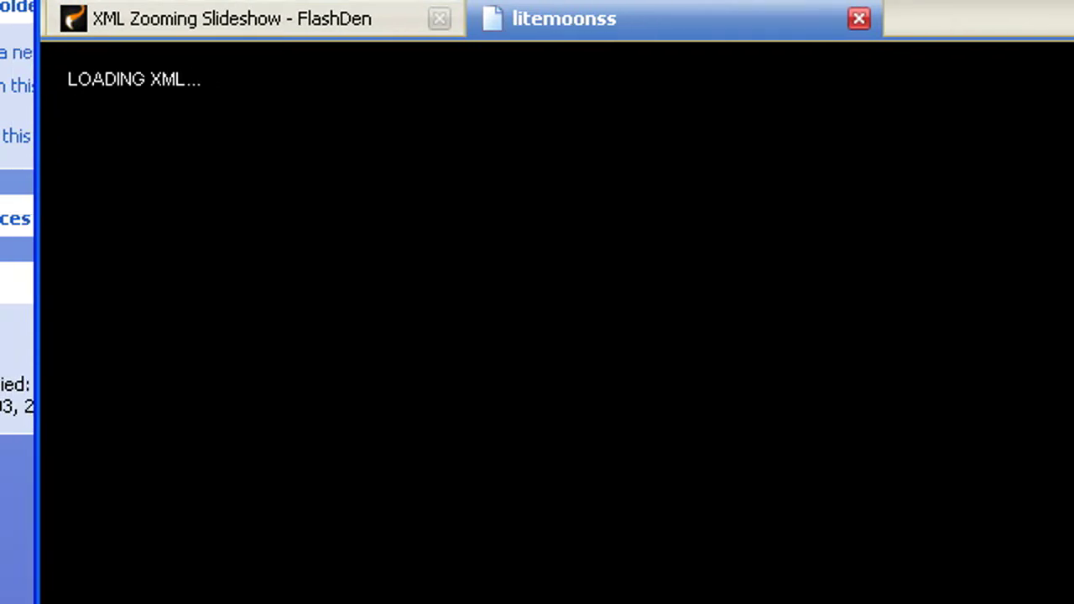
key("alt+F4")
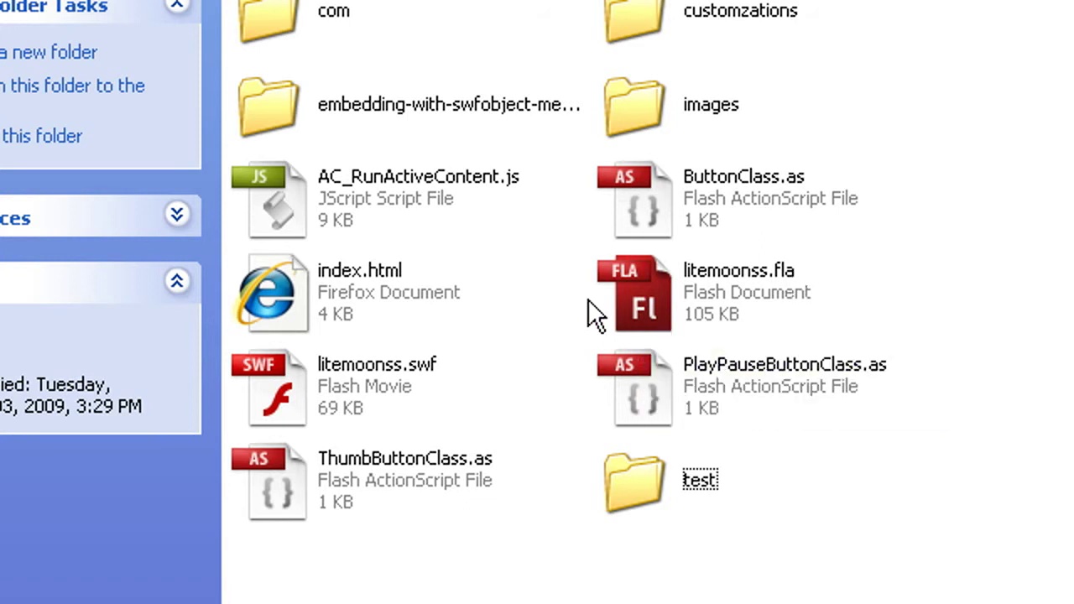
Open litemoonss.fla and show the Actions panel for frame 2 of the actions layer.
left_click(639, 272)
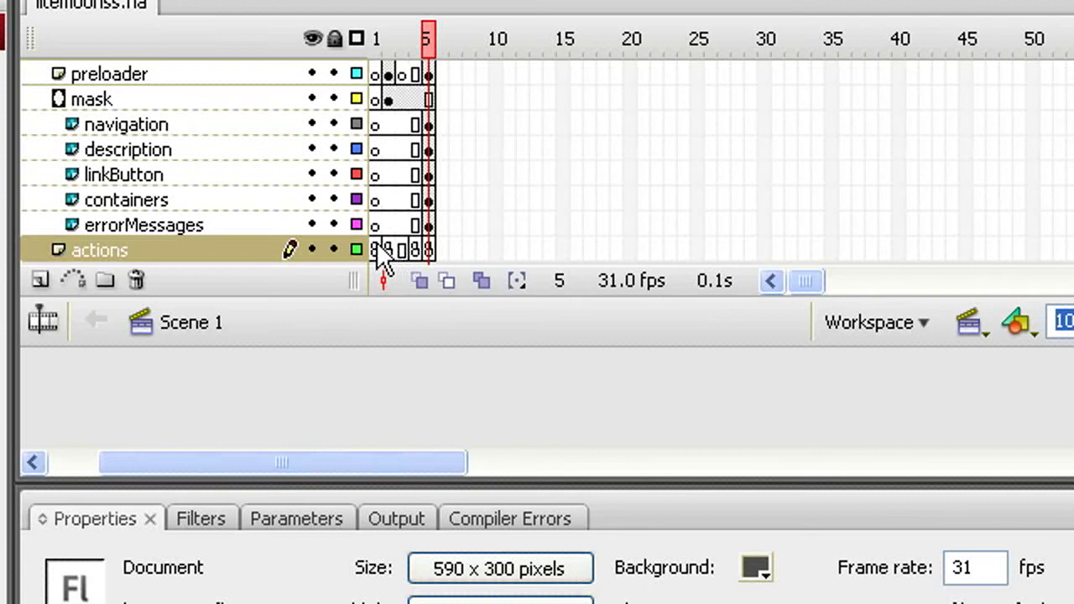
left_click(387, 250)
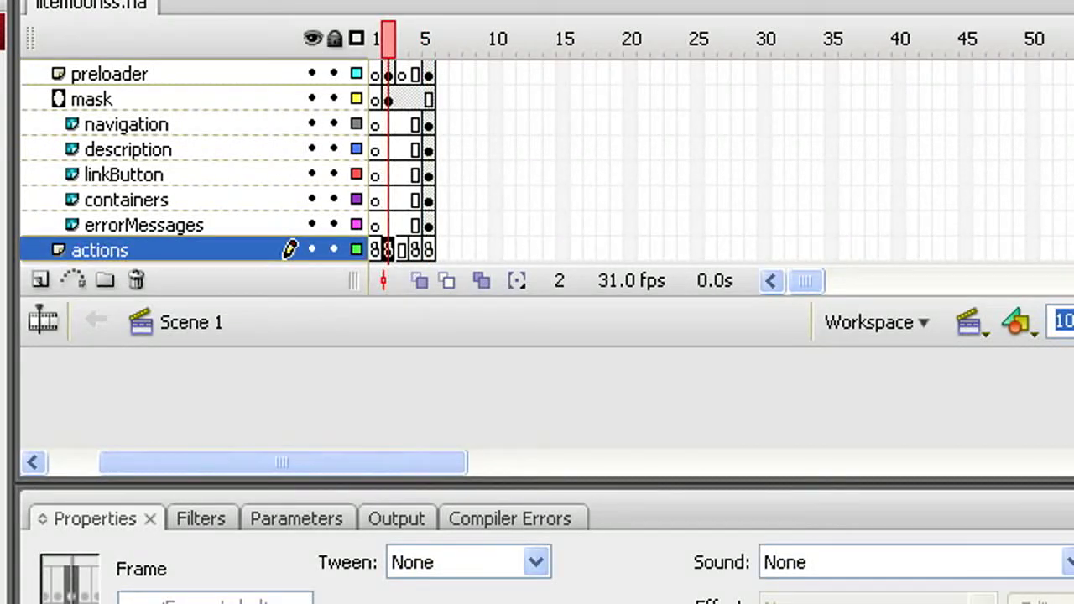
key("alt+w")
left_click(635, 215)
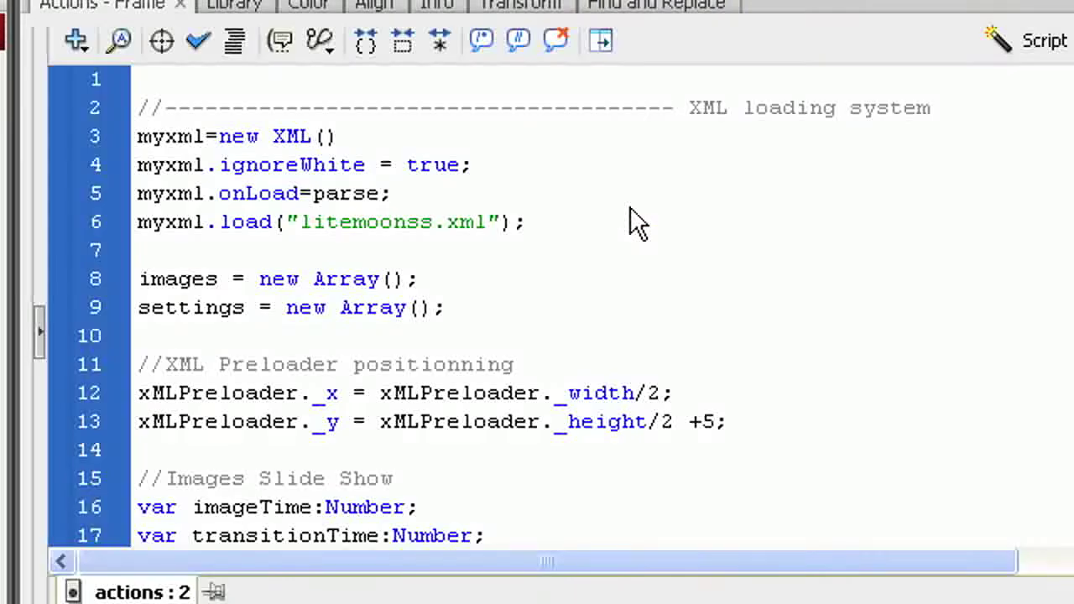
Change the XML load path to 'test/litemoonss.xml' and test the movie with Ctrl+Enter.
scroll(537, 311, "down", 2)
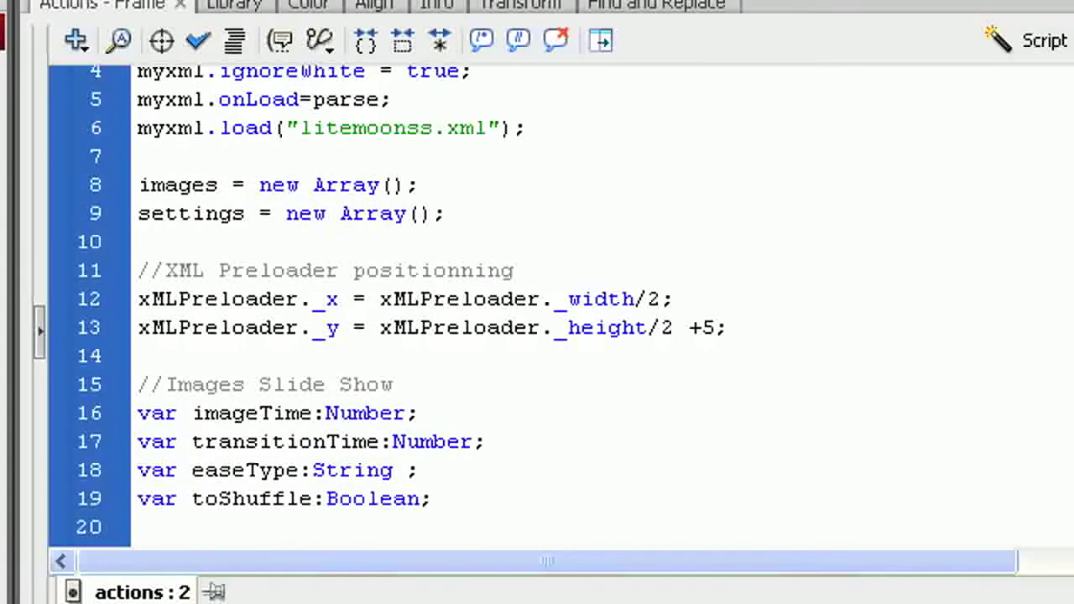
scroll(537, 311, "up", 2)
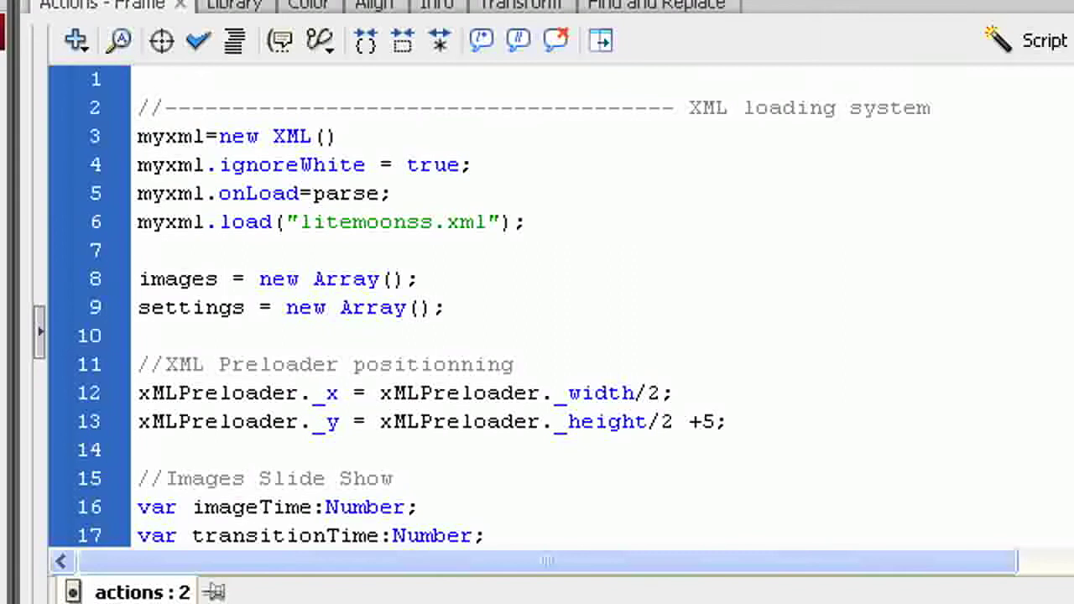
left_click(301, 221)
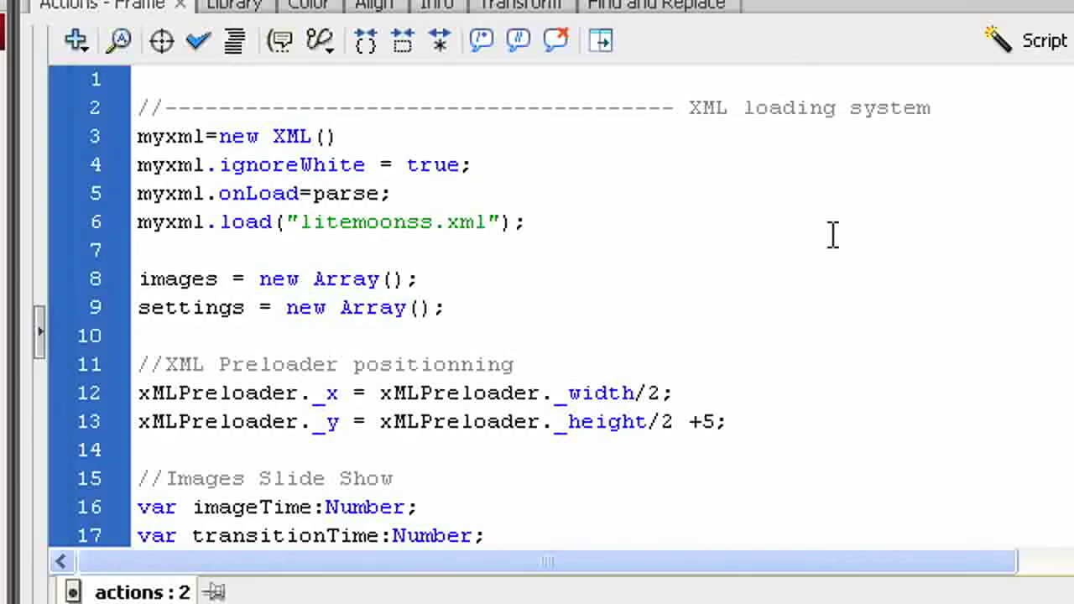
type("test/")
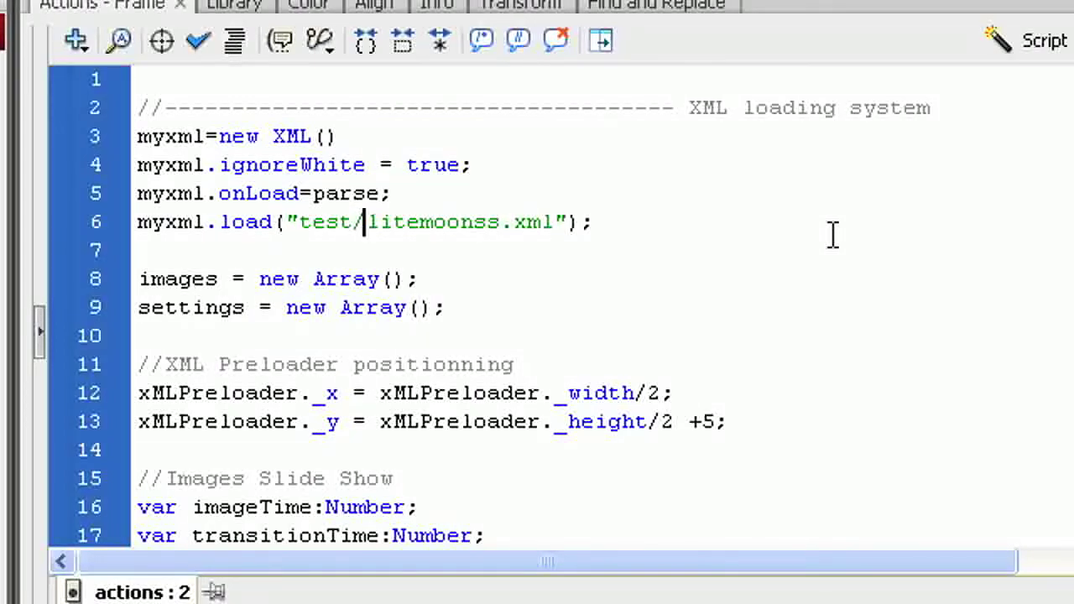
key("ctrl+Return")
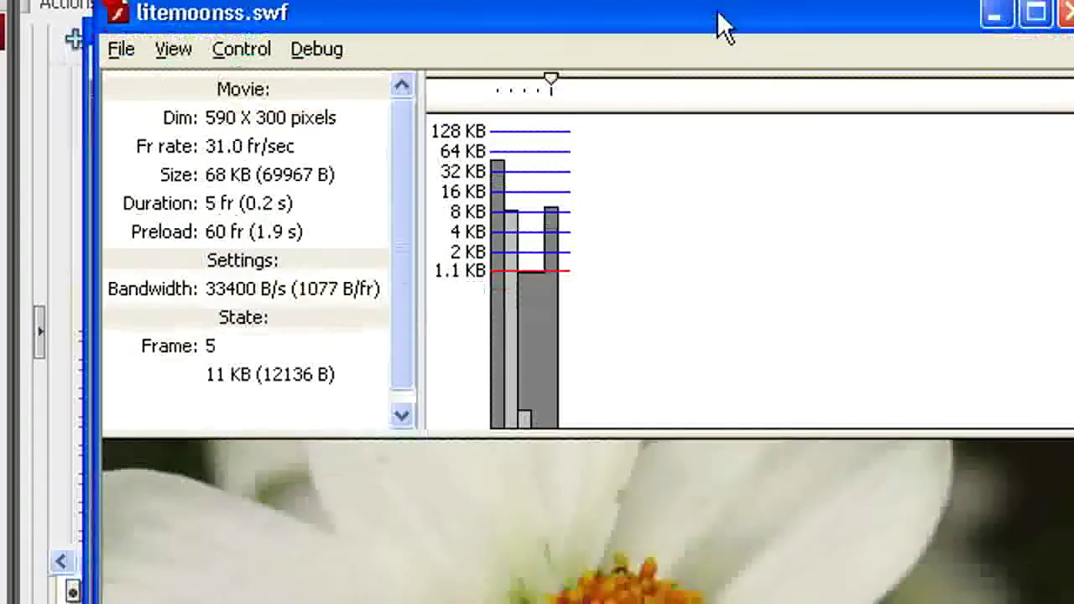
Close the test player and run Test Movie again with the test/litemoonss.xml path.
left_click_drag(722, 25, 721, 0)
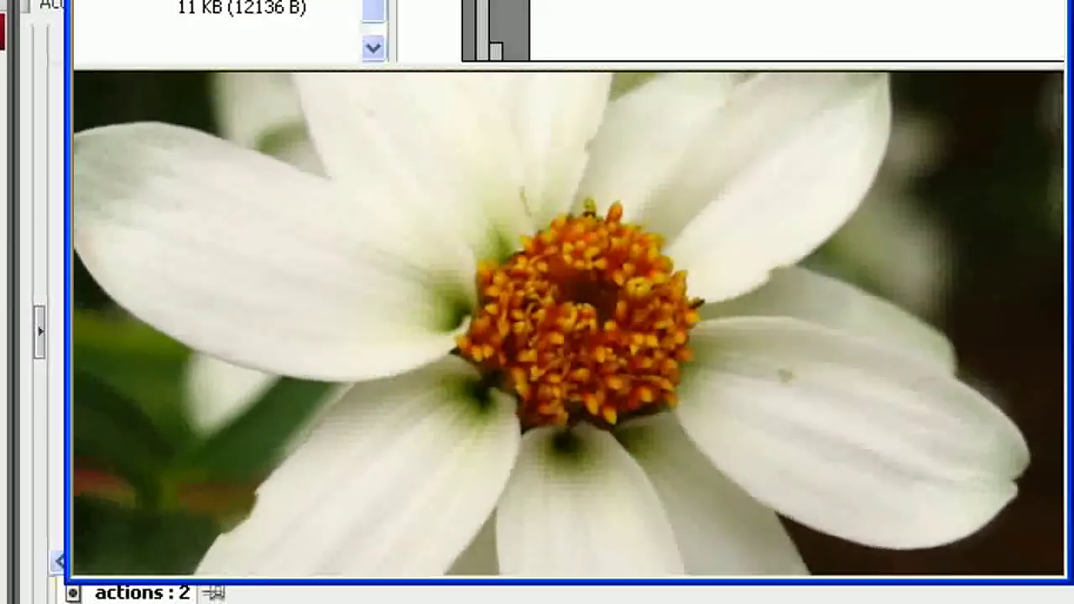
key("ctrl+w")
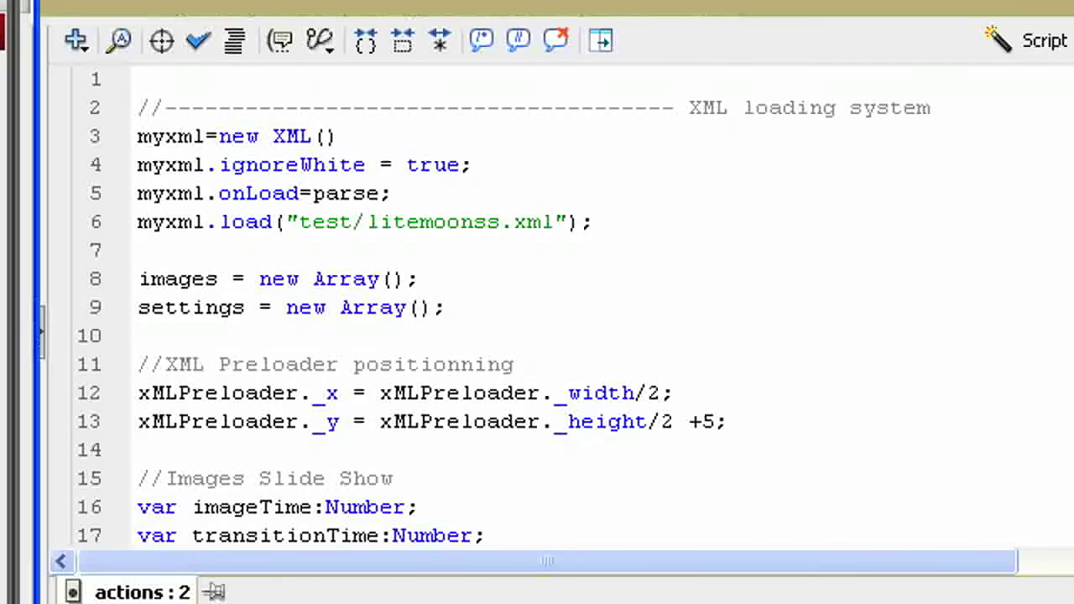
key("ctrl+Return")
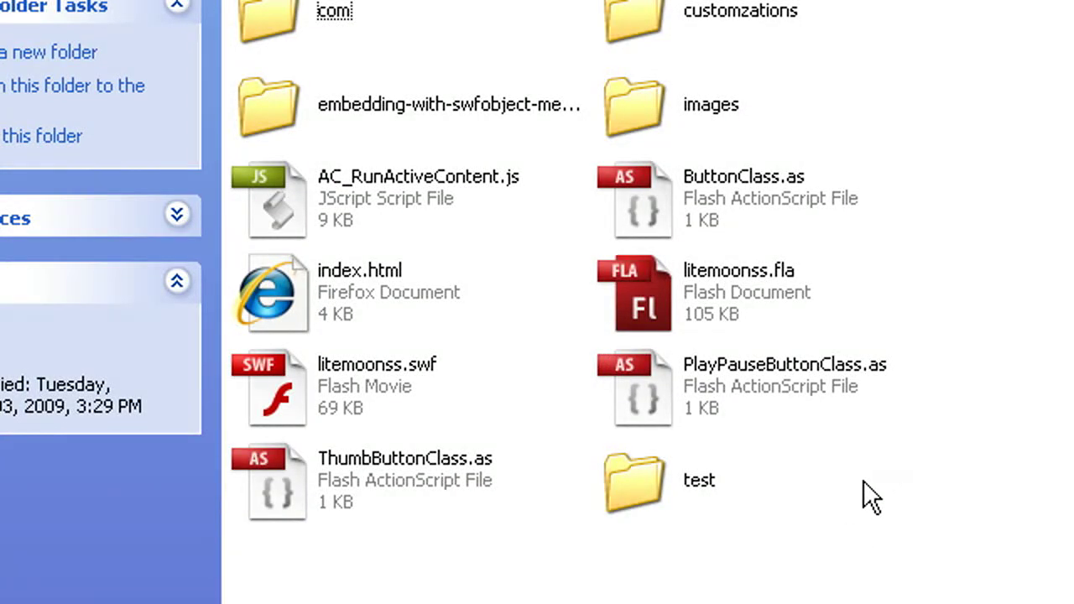
Open litemoonss.xml from the test folder in Dreamweaver.
double_click(641, 472)
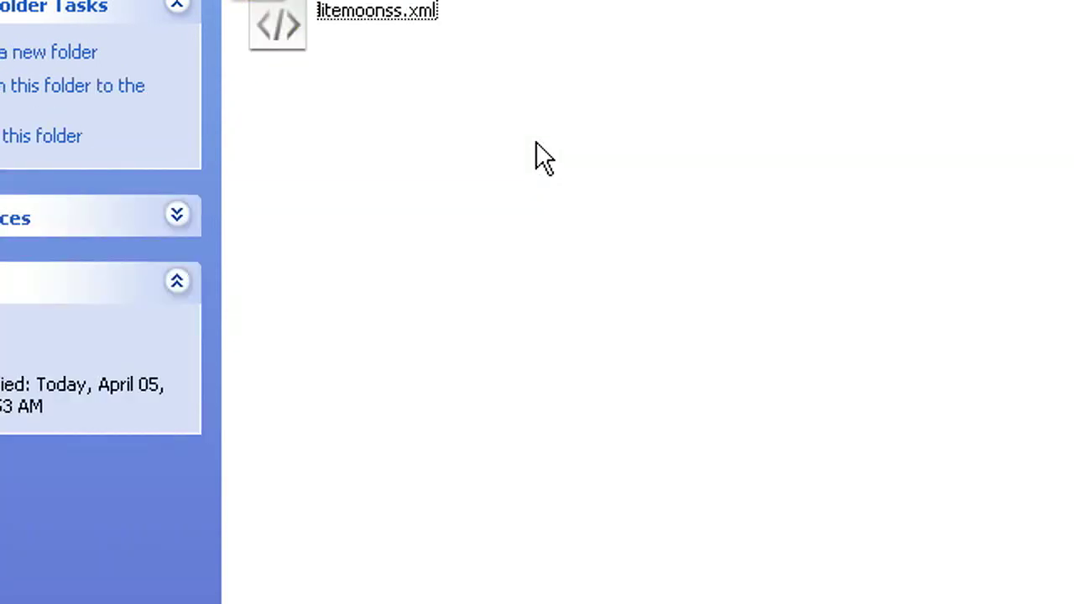
left_click(300, 42)
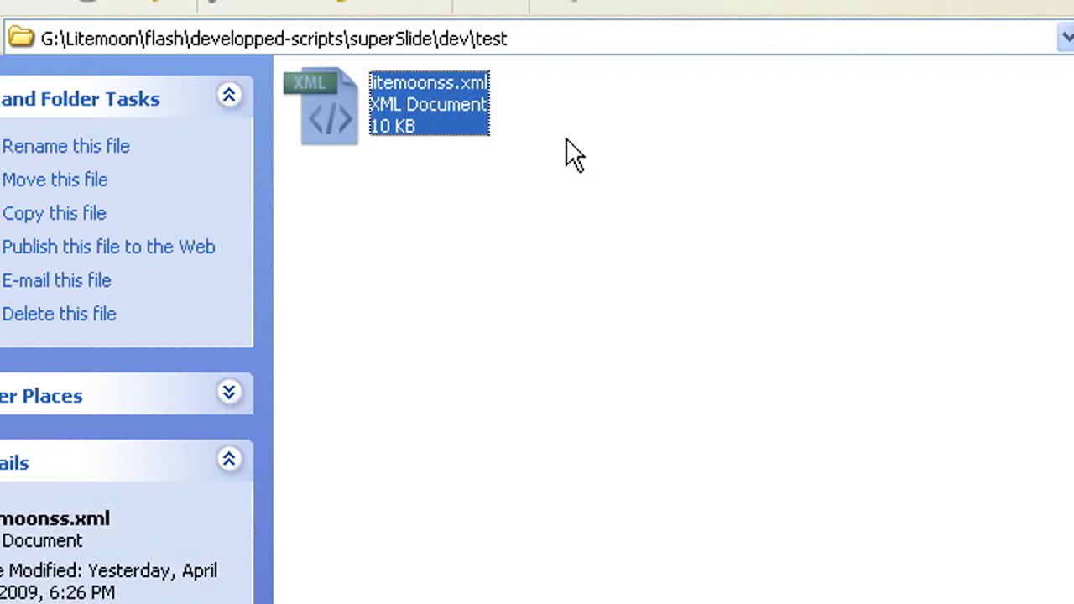
key("Return")
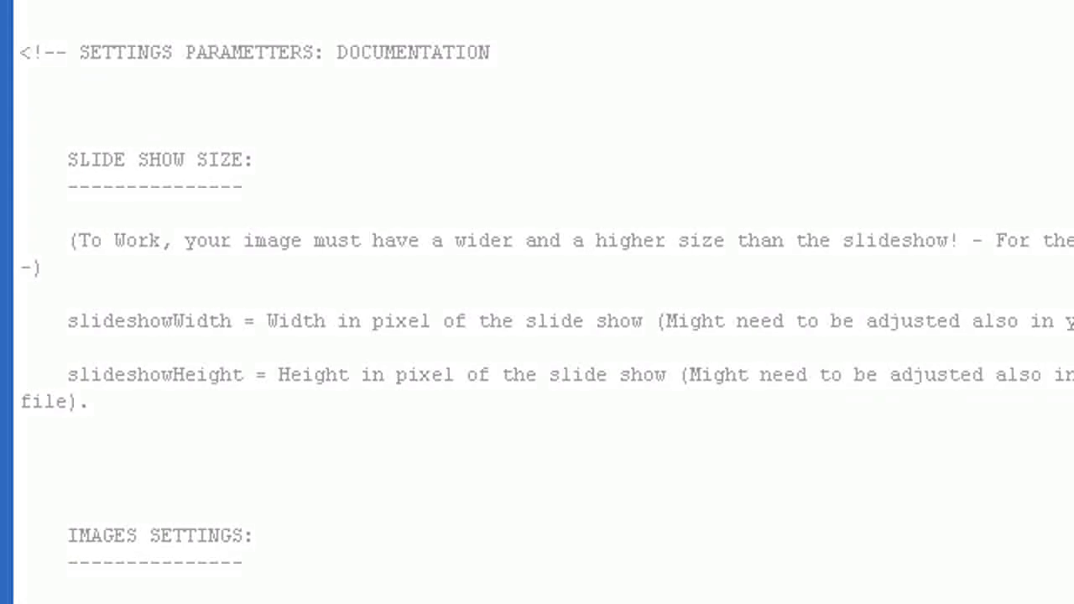
Scroll to the image tags and highlight the relative path images/bee.jpg.
scroll(537, 302, "down", 15)
scroll(537, 302, "up", 4)
scroll(537, 302, "down", 3)
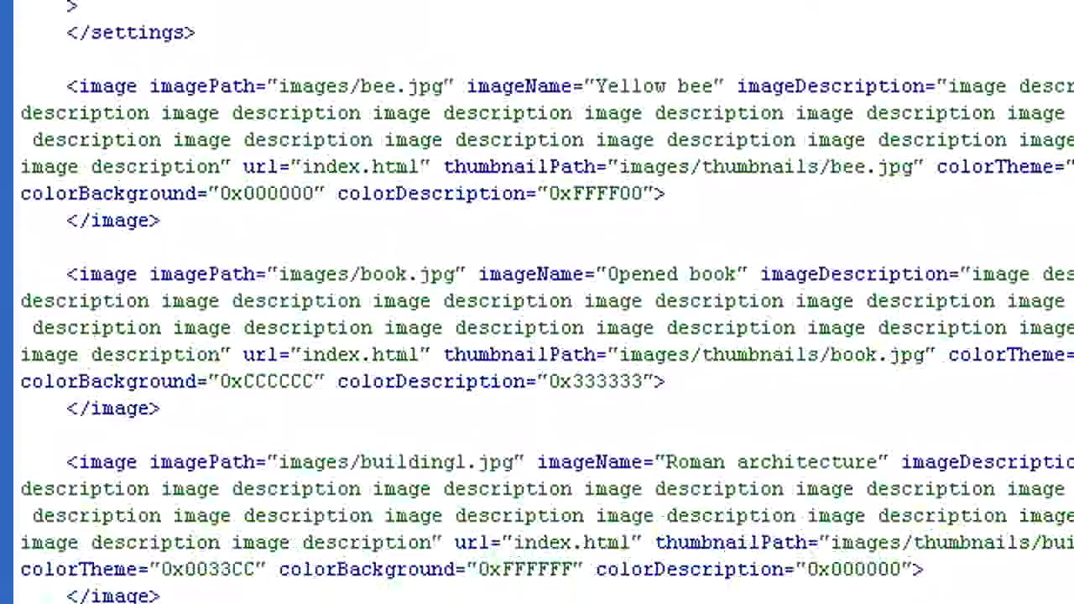
left_click_drag(277, 77, 443, 77)
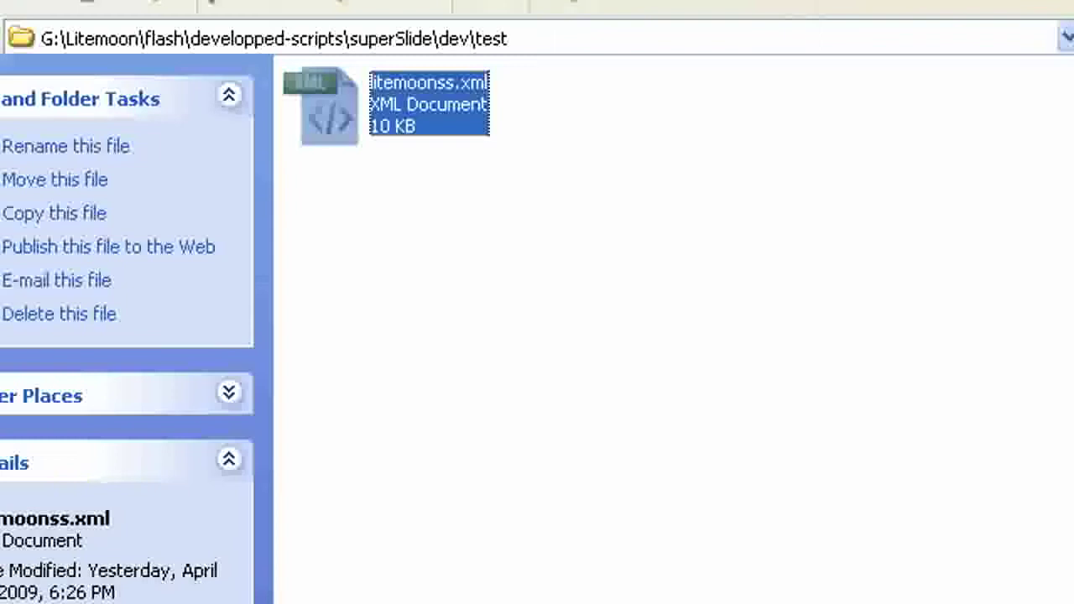
Go up to the dev folder, reopen test, then go back to dev with Backspace.
left_click(556, 223)
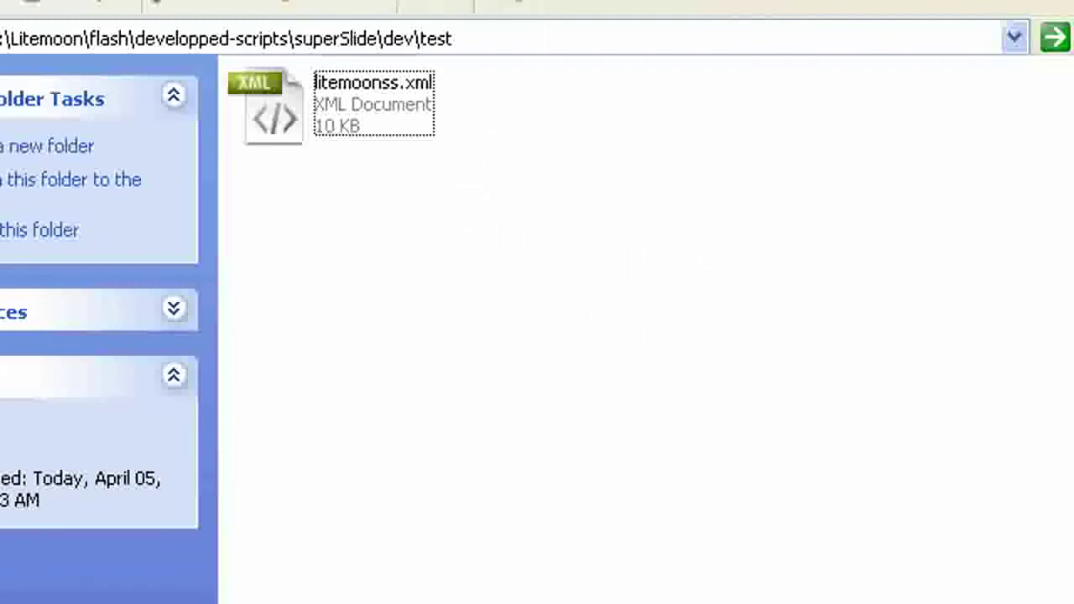
left_click(4, 5)
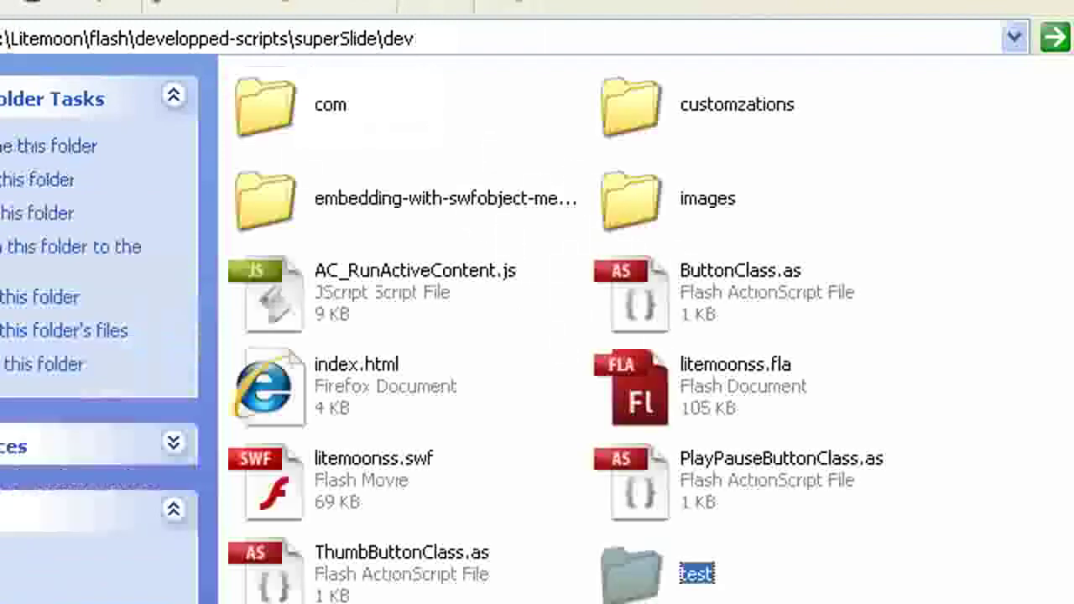
left_click(637, 200)
left_click(835, 199)
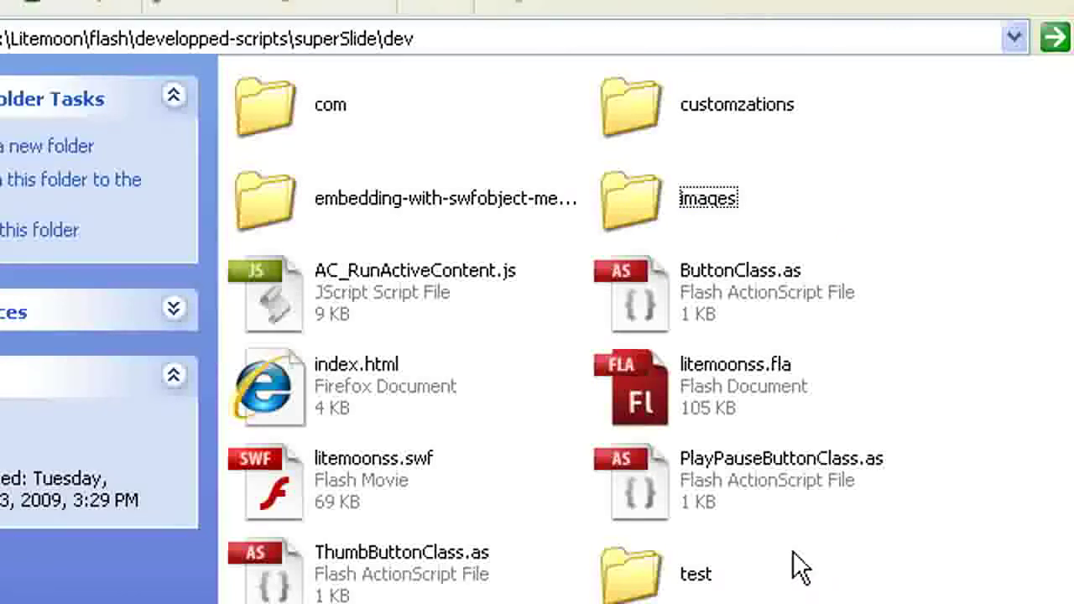
double_click(631, 575)
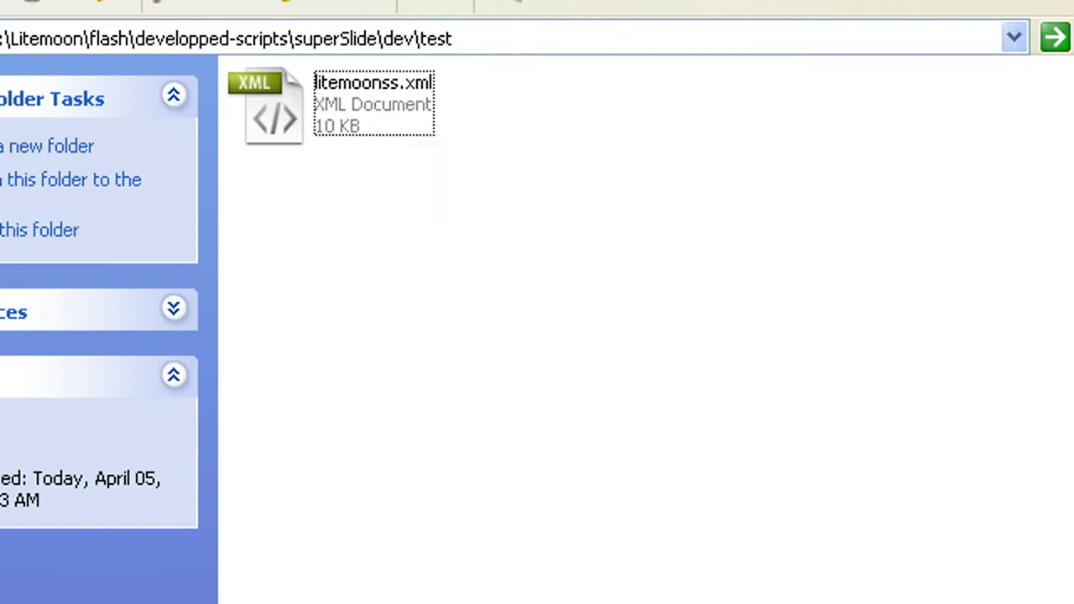
key("BackSpace")
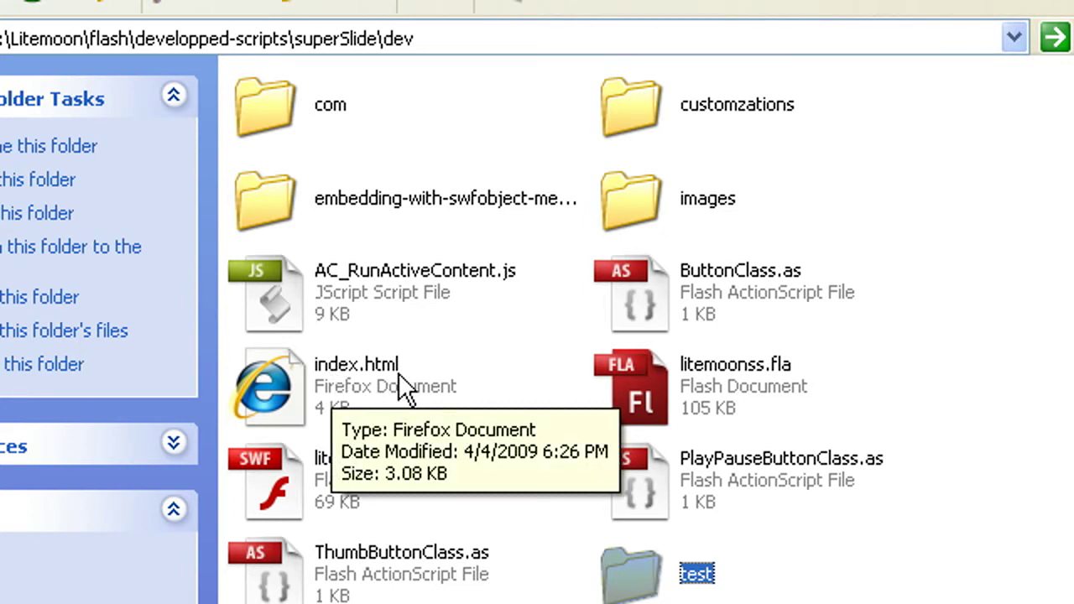
left_click(279, 388)
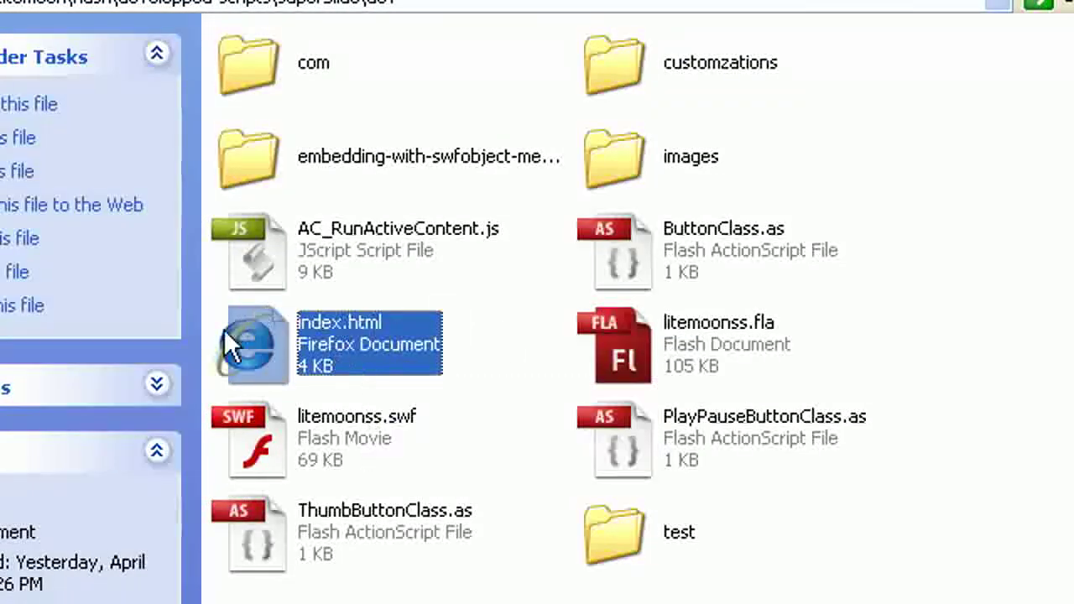
left_click(477, 351)
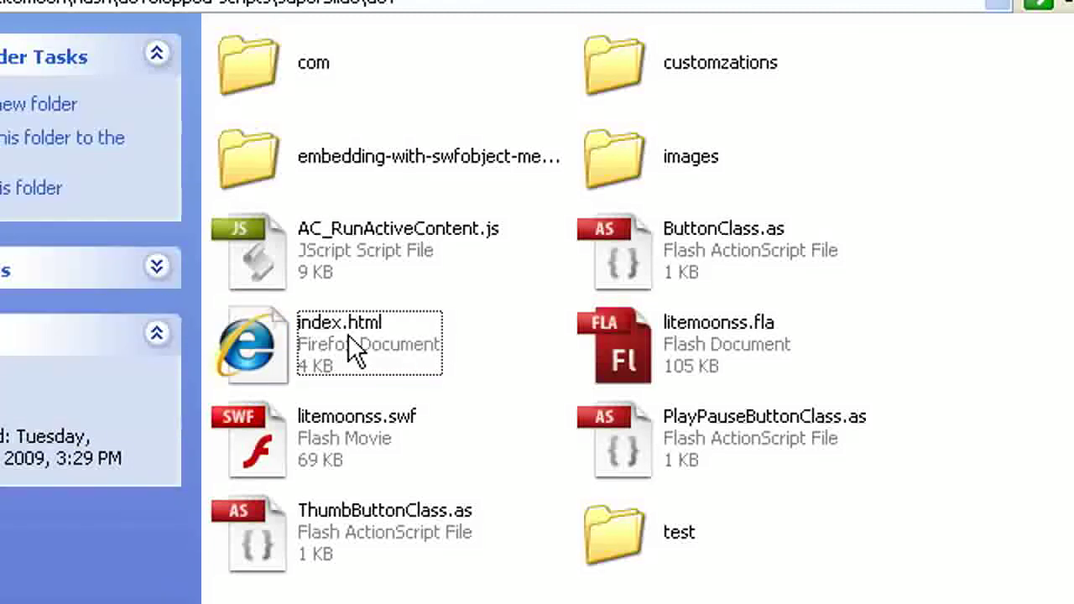
mouse_move(359, 445)
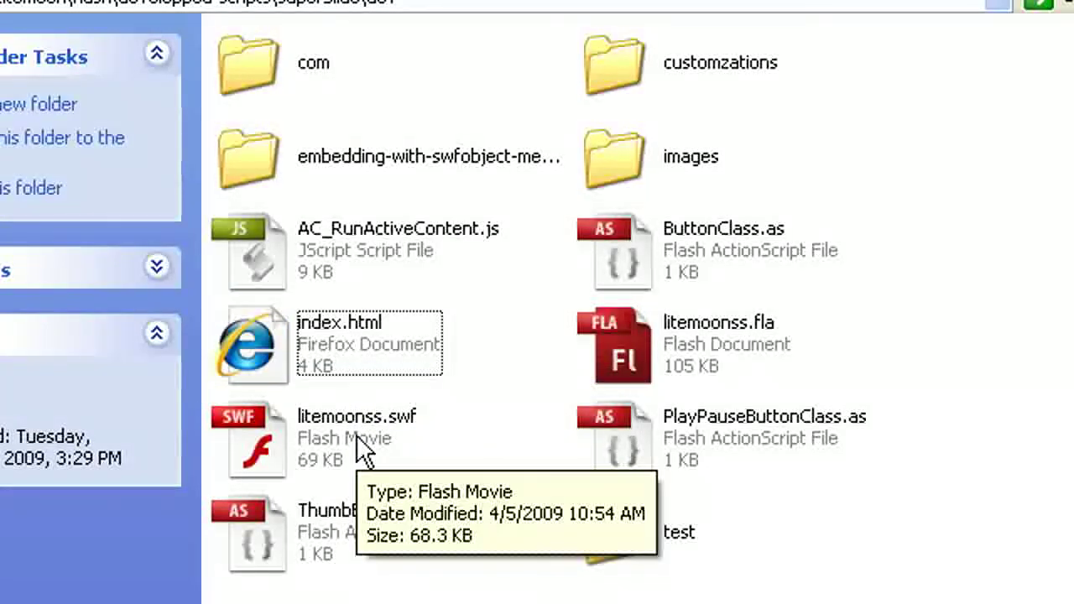
mouse_move(368, 334)
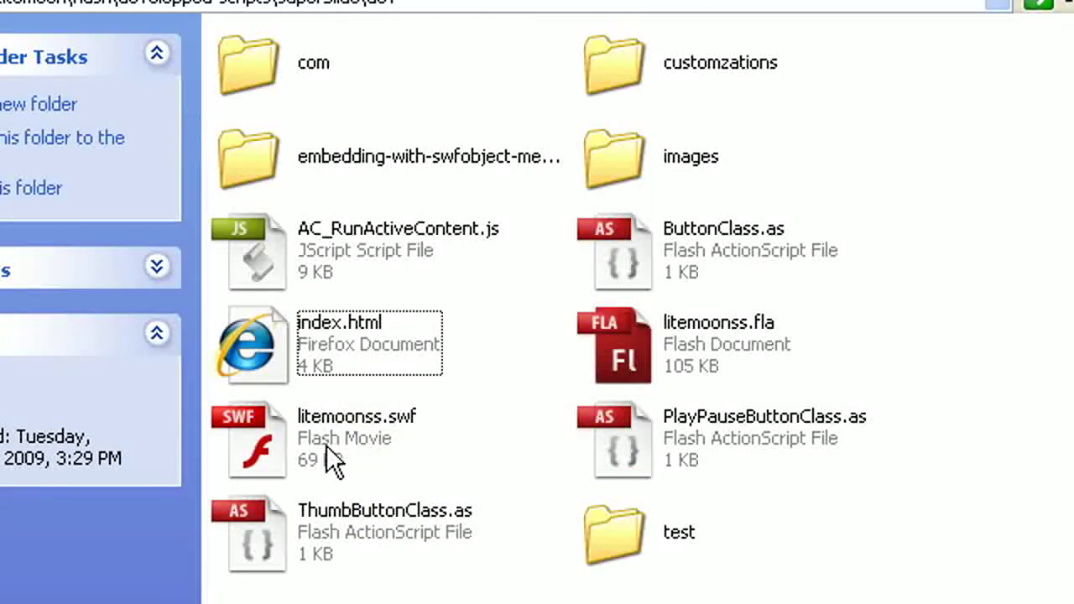
mouse_move(326, 447)
double_click(604, 516)
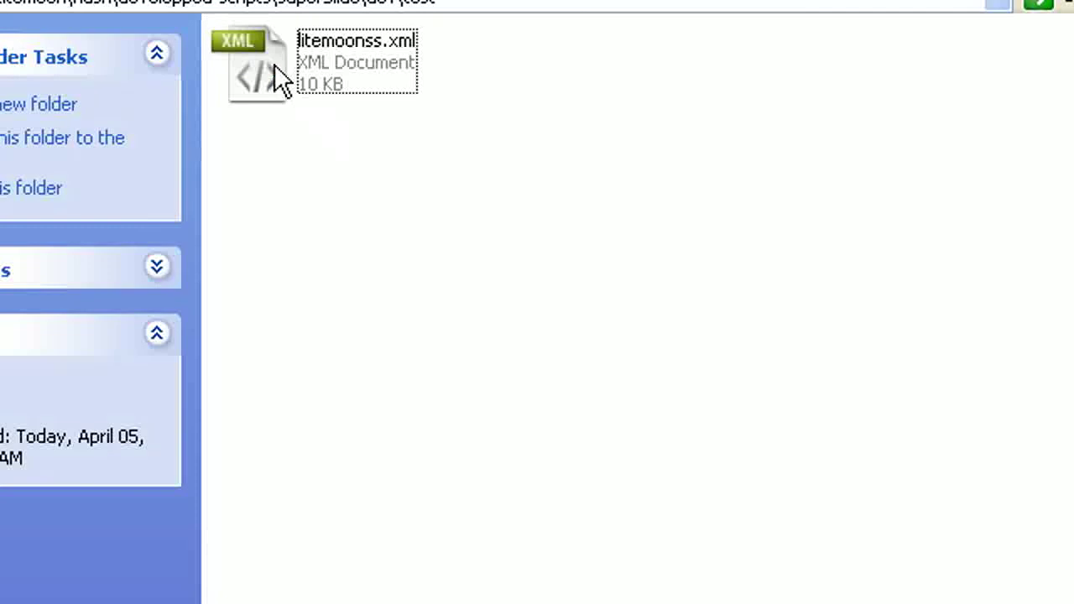
key("BackSpace")
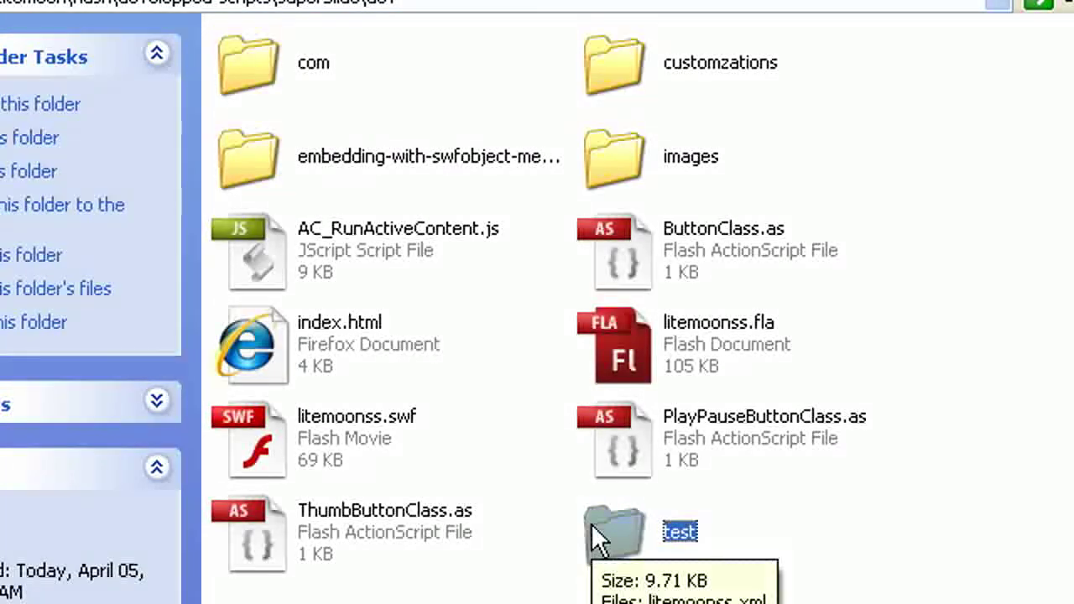